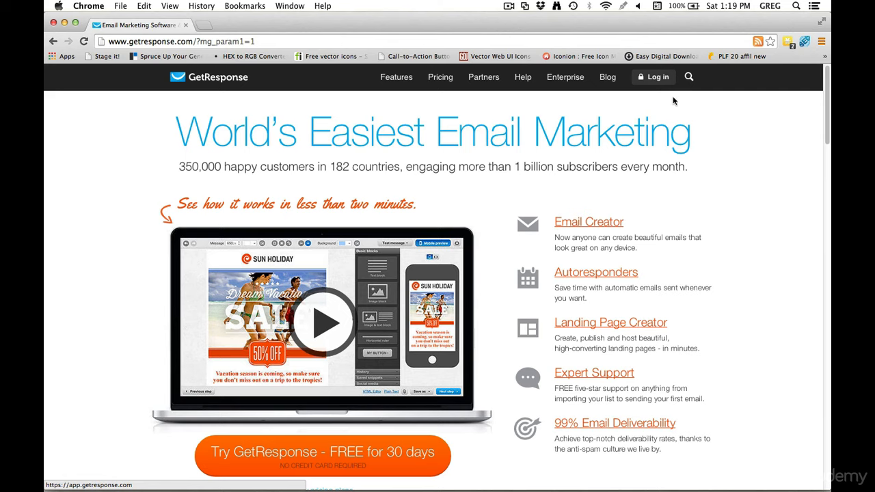
Step: Log in to the GetResponse account and view the dashboard's shortcuts for contacts, web forms, newsletters and landing pages
left_click(657, 78)
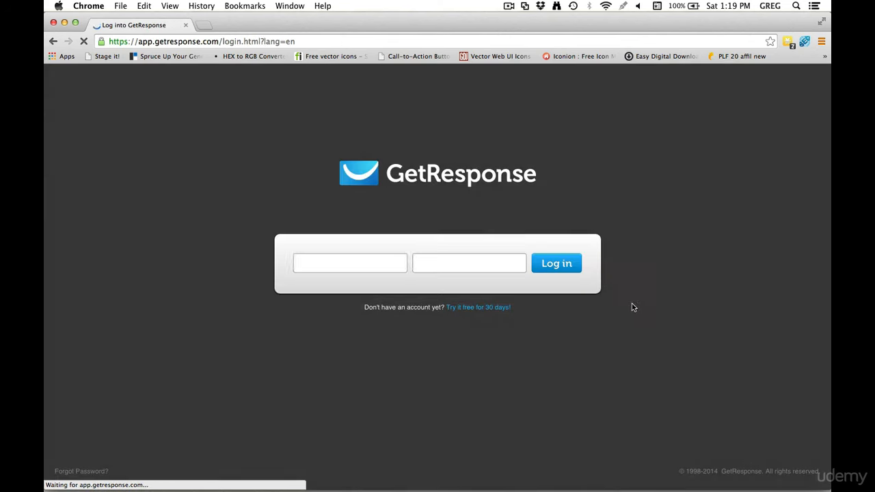
left_click(562, 263)
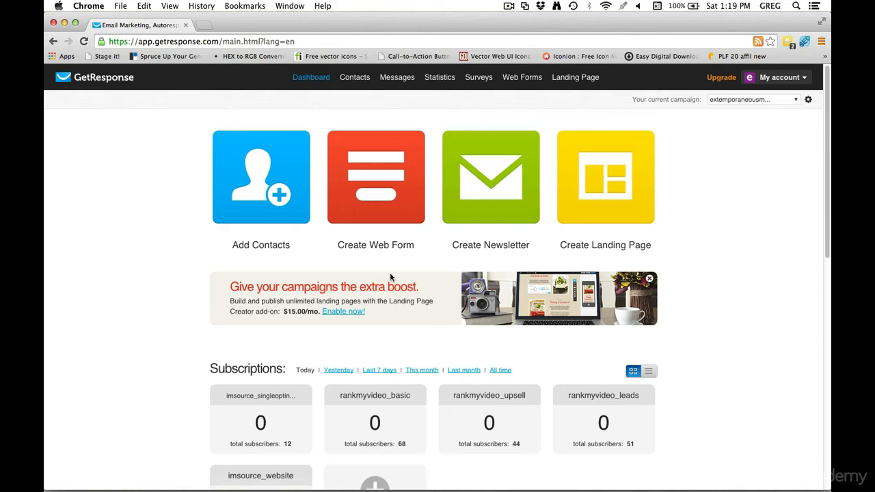
scroll(615, 214, "down", 2)
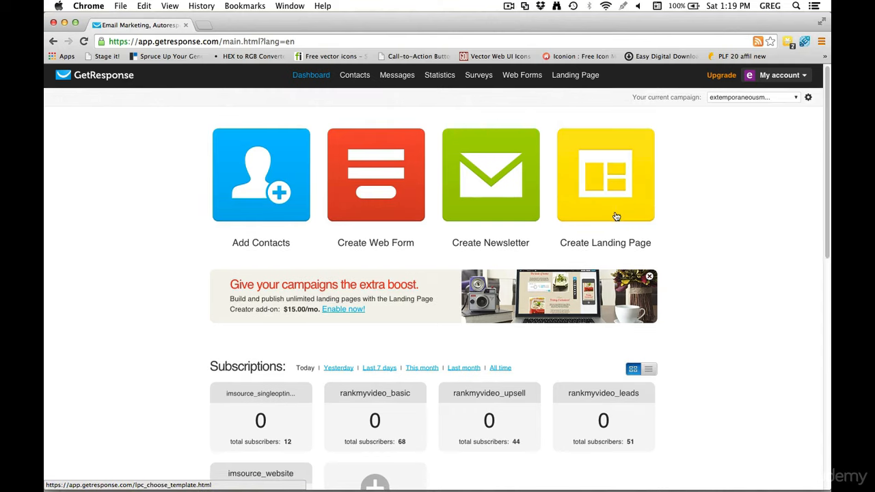
scroll(276, 164, "up", 2)
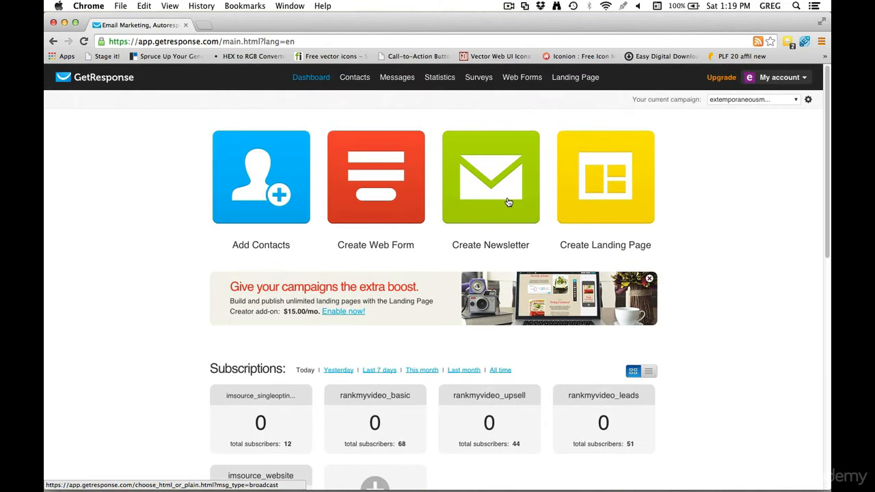
Step: View the campaigns available for a new subscription report, and close the dialog without adding one
scroll(748, 276, "down", 5)
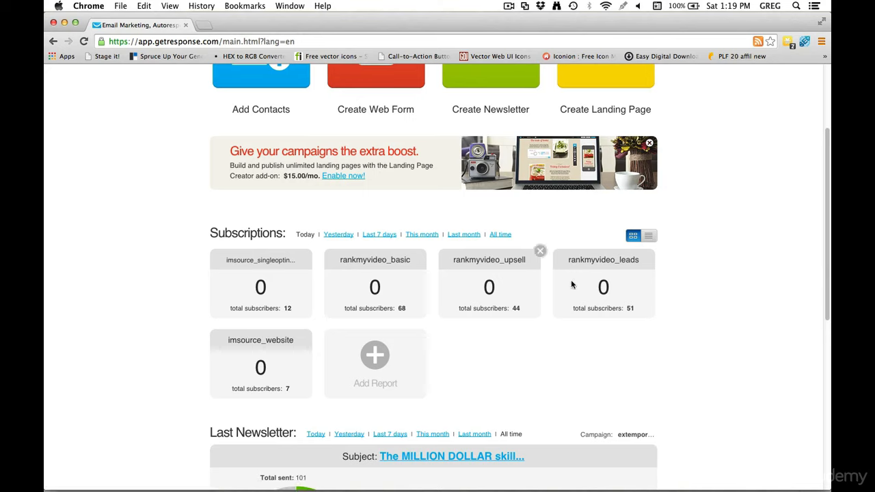
left_click(375, 355)
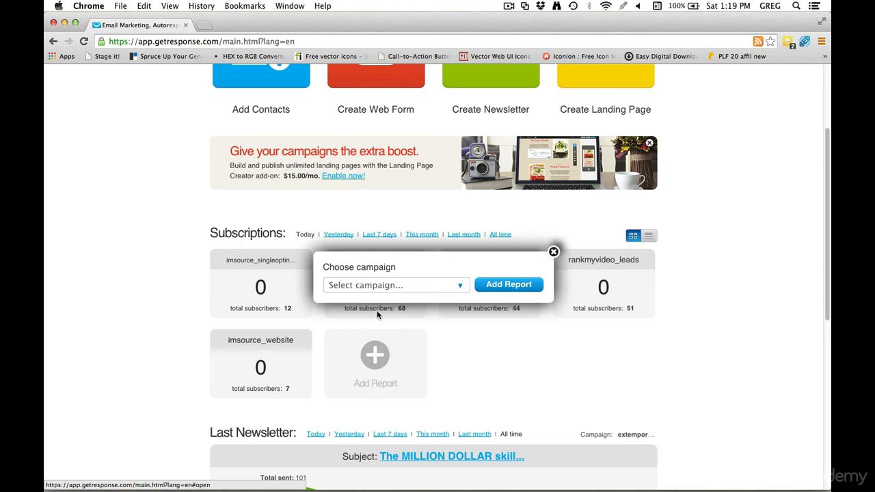
left_click(401, 287)
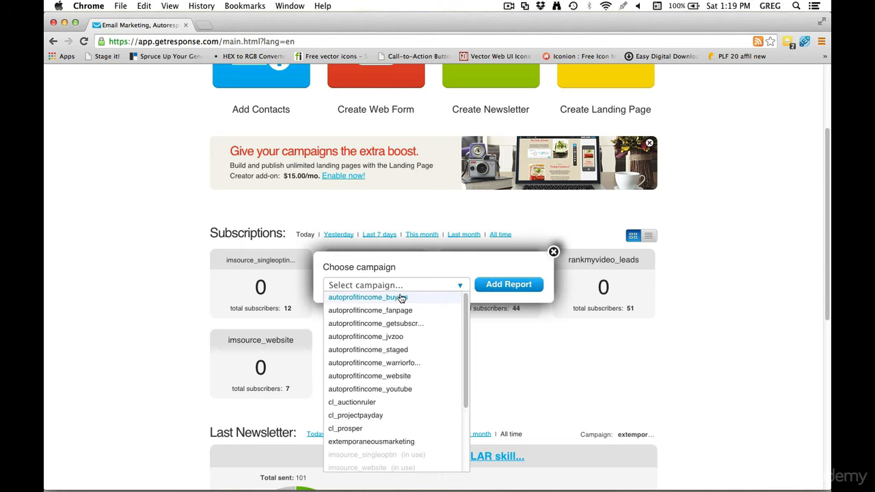
left_click(554, 253)
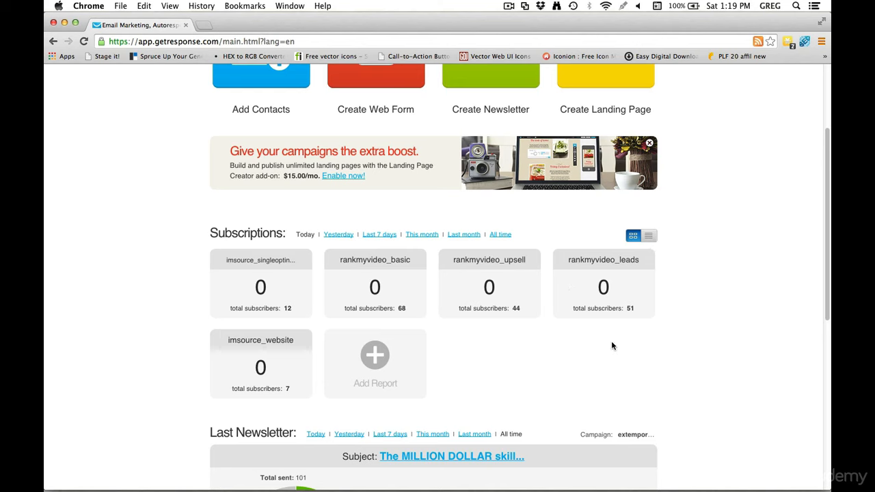
Step: Examine the dashboard's Last Newsletter statistics, including the open, click, unsubscribe and bounce rates
scroll(611, 345, "down", 3)
scroll(612, 345, "down", 4)
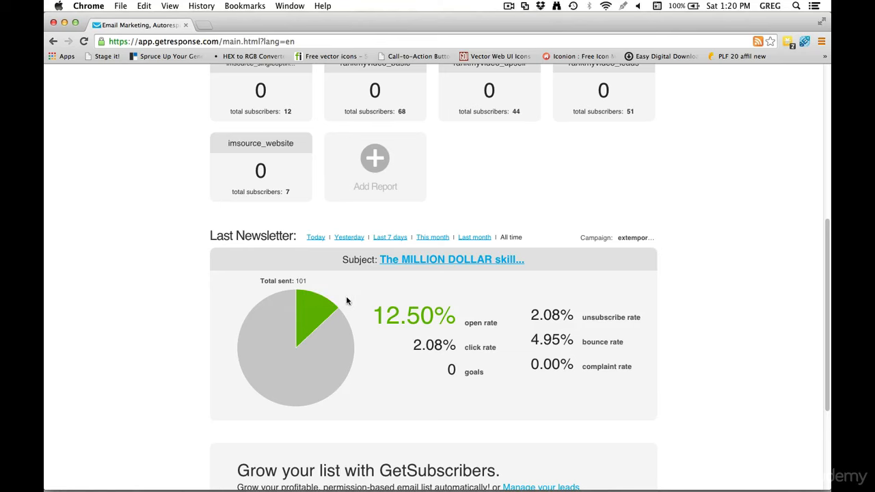
scroll(330, 294, "down", 1)
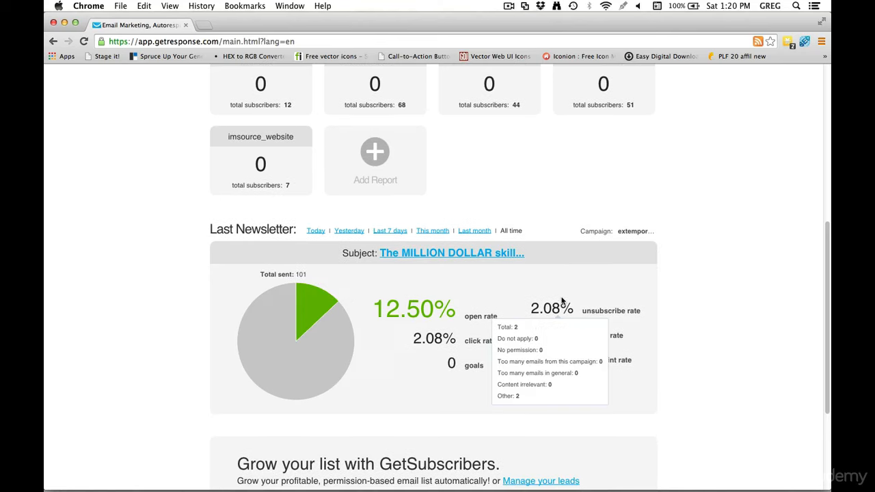
mouse_move(444, 335)
scroll(445, 335, "down", 3)
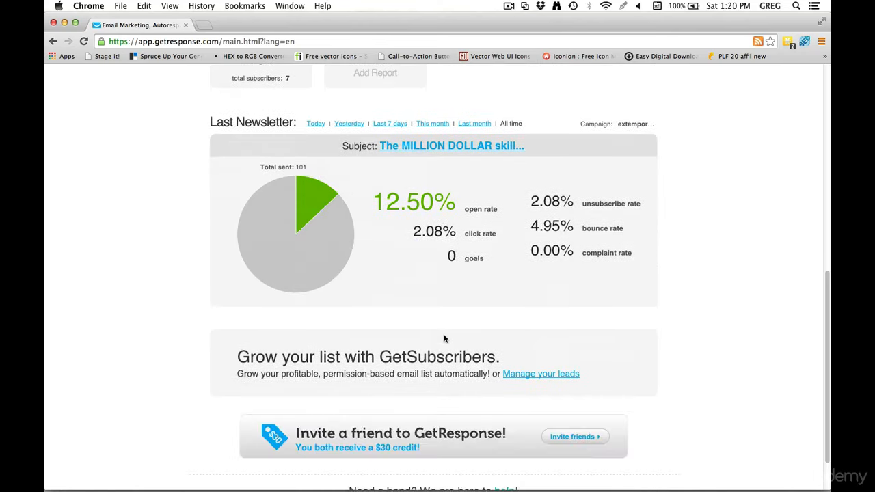
scroll(445, 335, "up", 10)
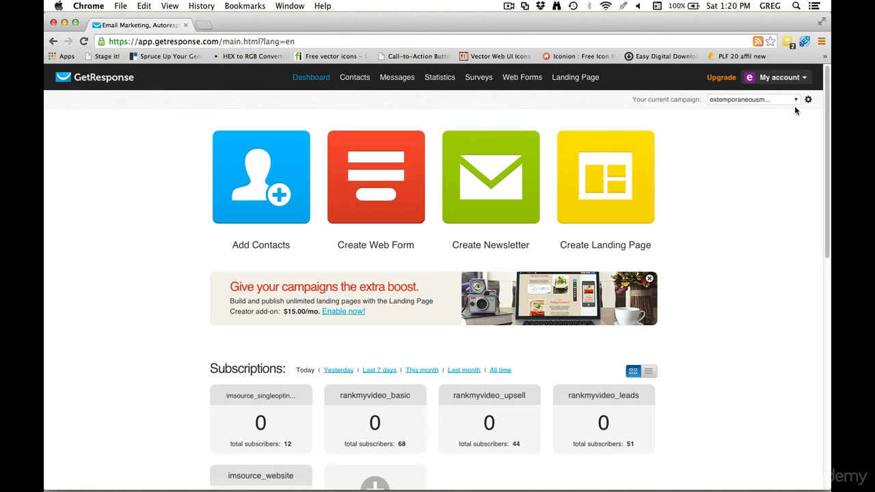
Step: View the list of existing campaigns and open the Create campaign page
left_click(796, 103)
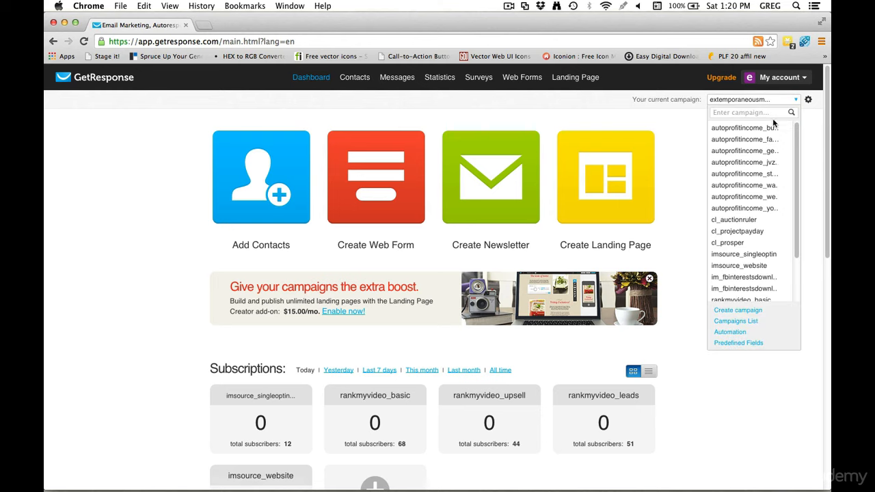
left_click(815, 124)
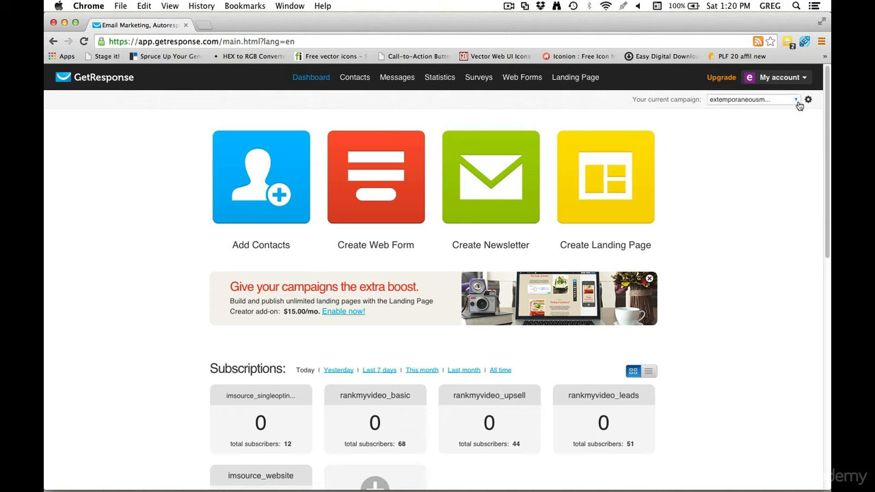
left_click(796, 103)
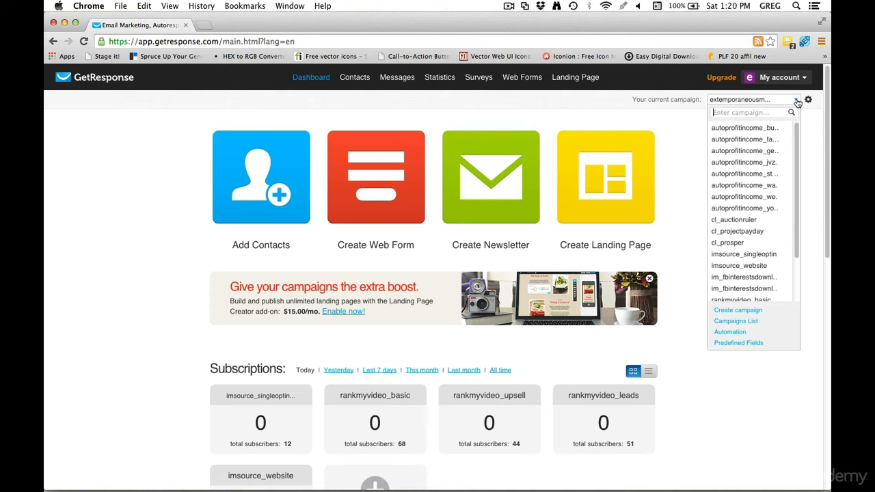
left_click(742, 311)
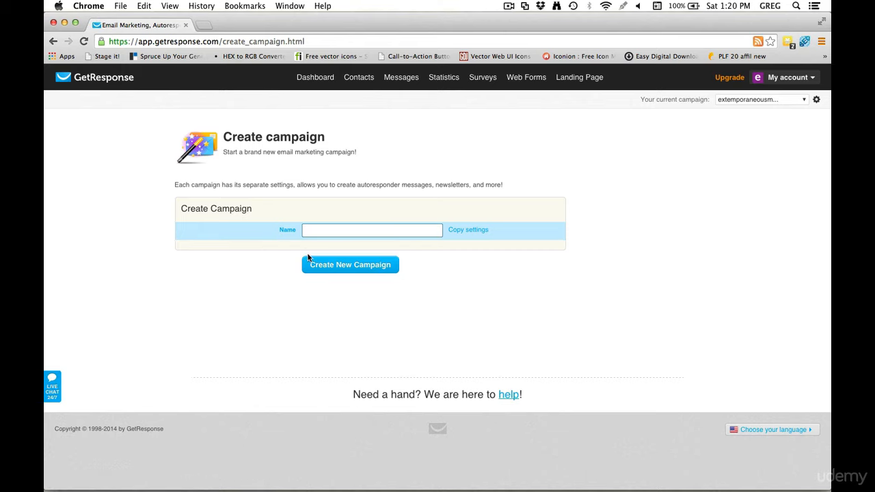
Step: Switch the current campaign to imsource_singleoptin and open its general settings
mouse_move(792, 92)
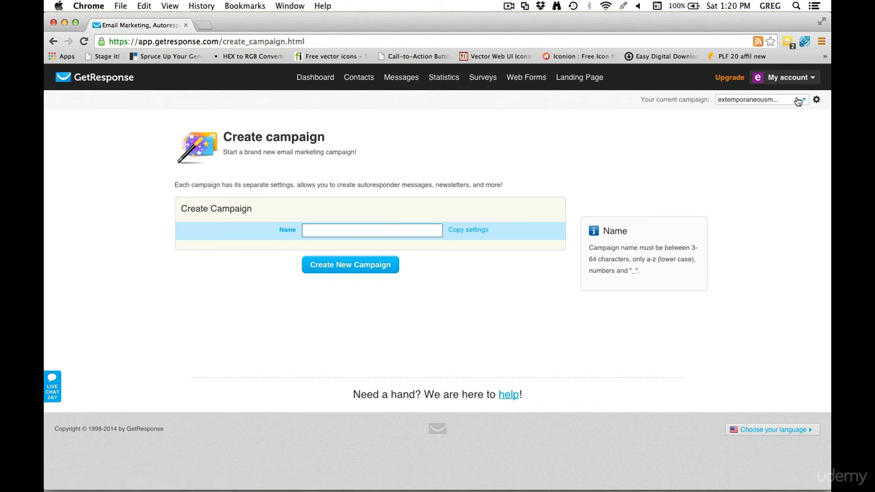
left_click(758, 99)
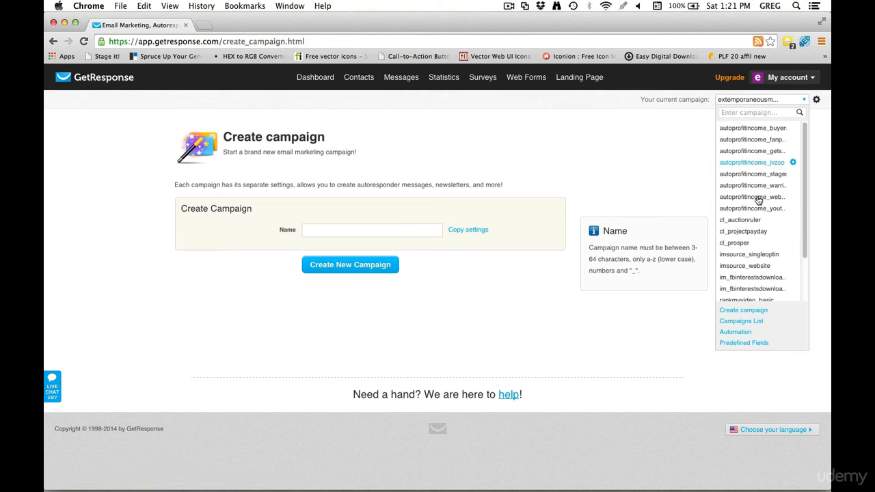
left_click(818, 104)
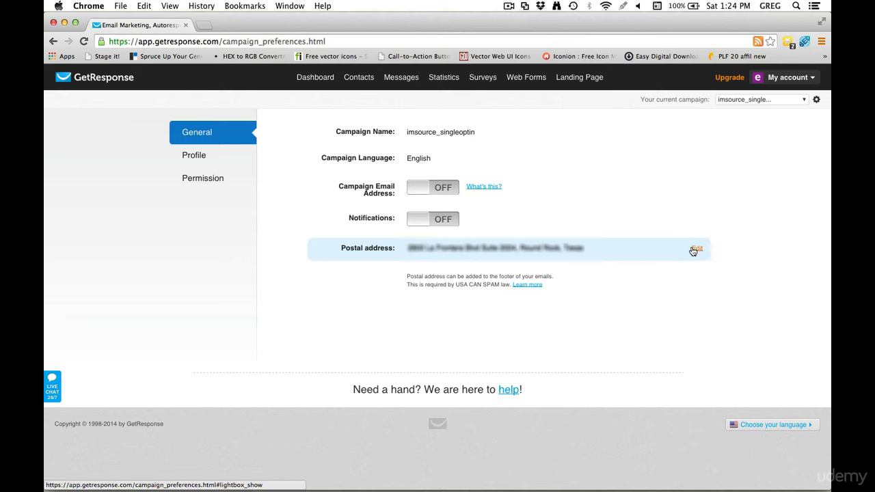
Step: Review the campaign's profile settings, including its logo and preview pages, and open its permission settings
left_click(187, 158)
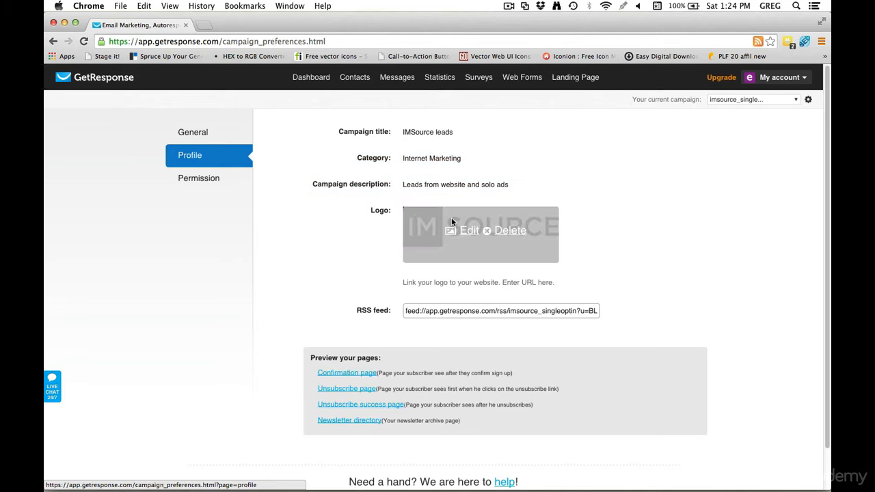
mouse_move(422, 231)
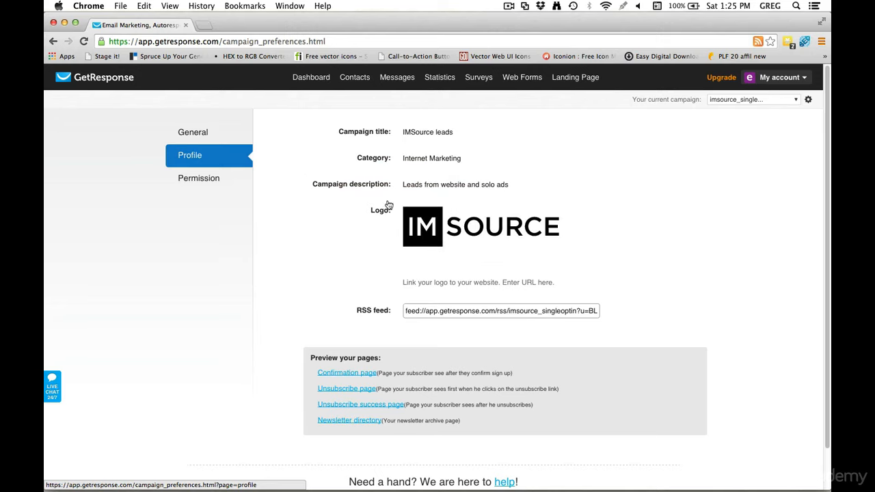
scroll(375, 243, "down", 3)
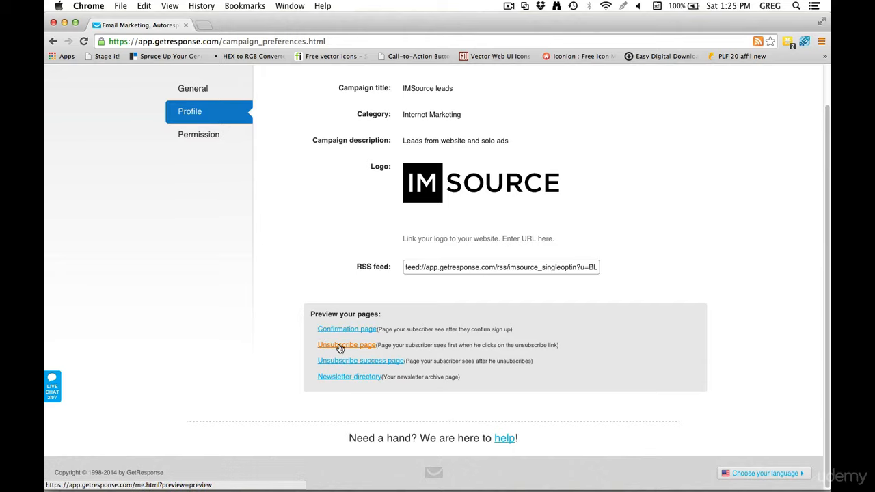
scroll(327, 316, "up", 1)
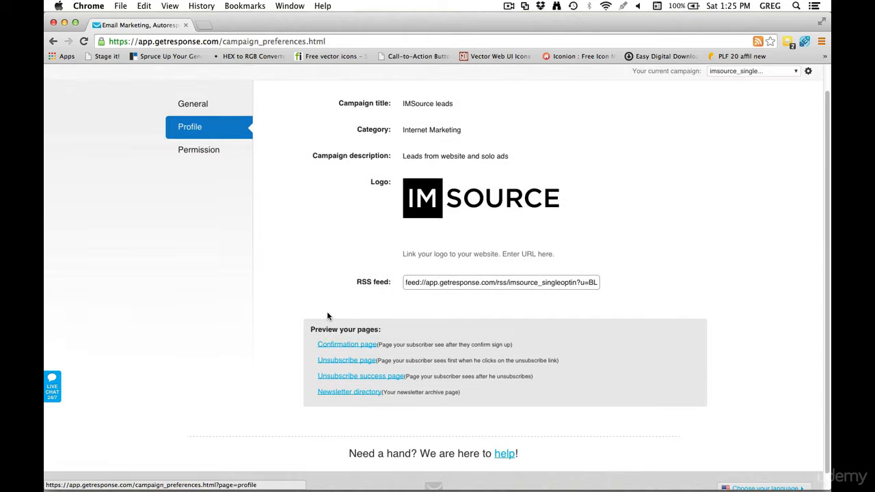
scroll(327, 316, "up", 2)
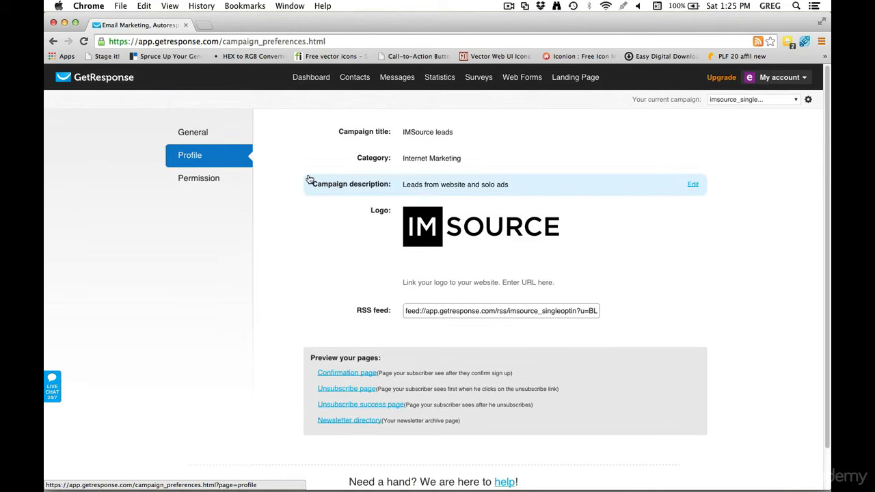
left_click(216, 179)
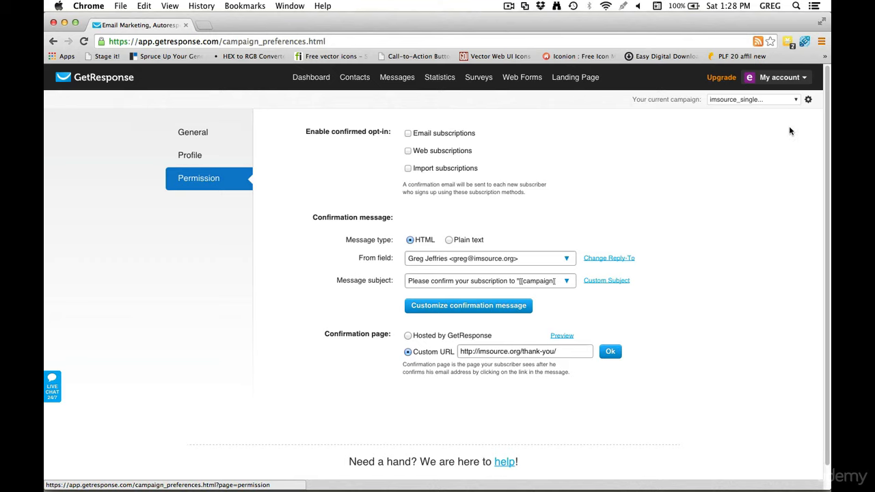
Step: Open the account details and go to the GetResponse API section
left_click(793, 77)
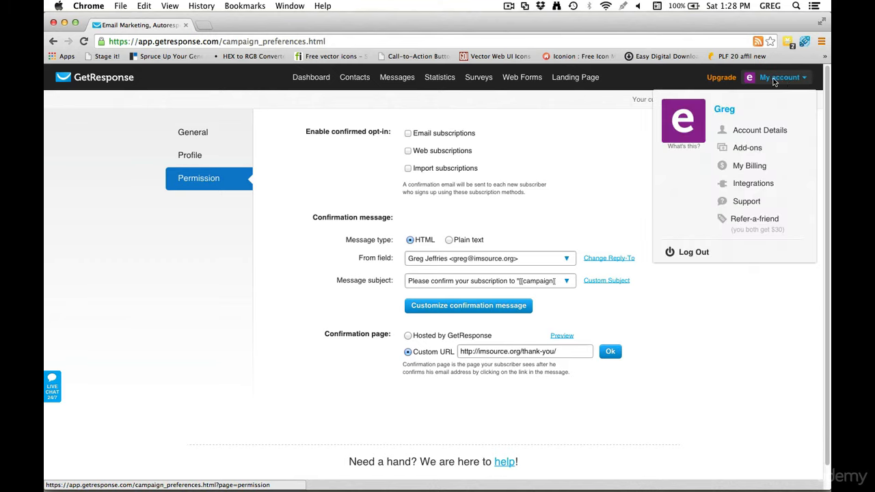
left_click(760, 130)
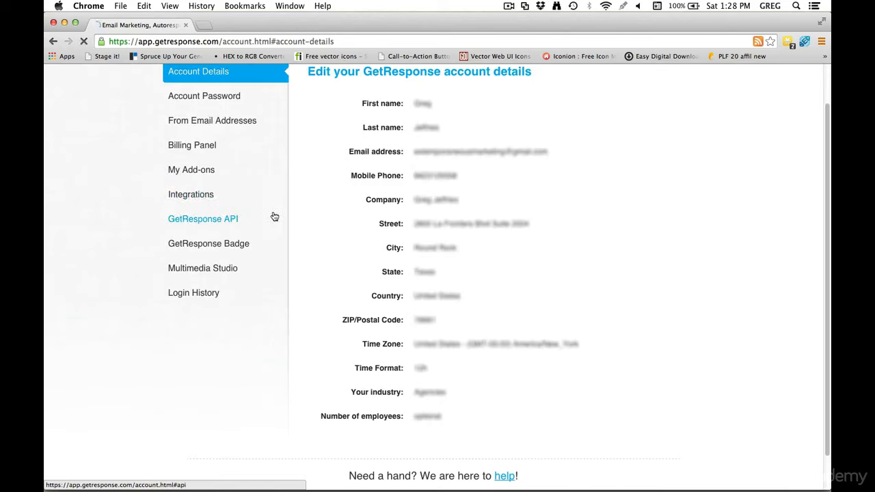
left_click(196, 222)
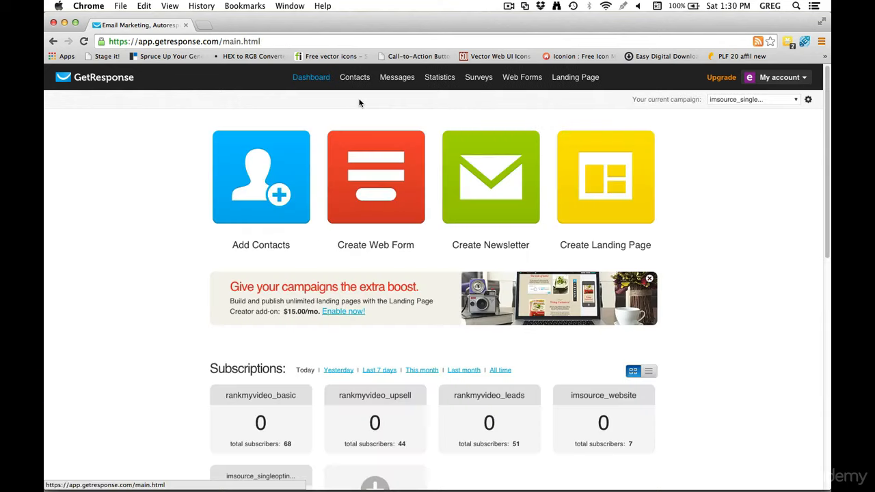
Step: Open the advanced contact search and view the campaigns offered in its campaign filter
mouse_move(361, 82)
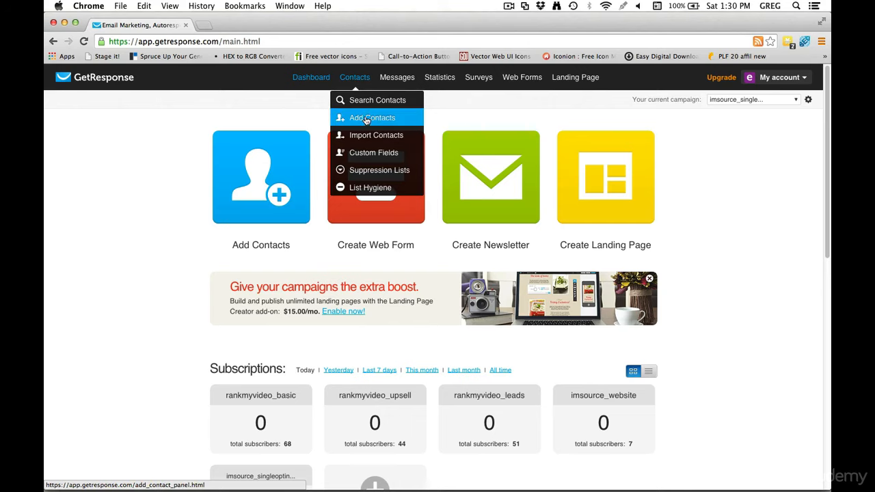
left_click(359, 101)
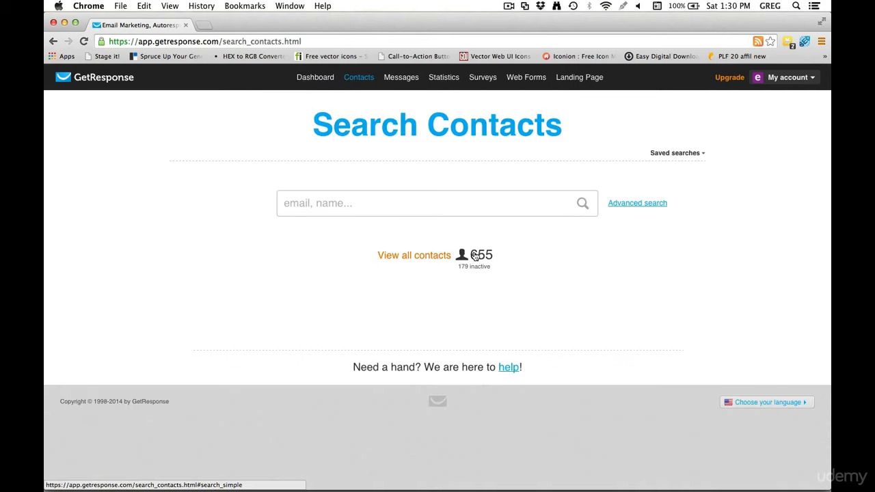
left_click(637, 205)
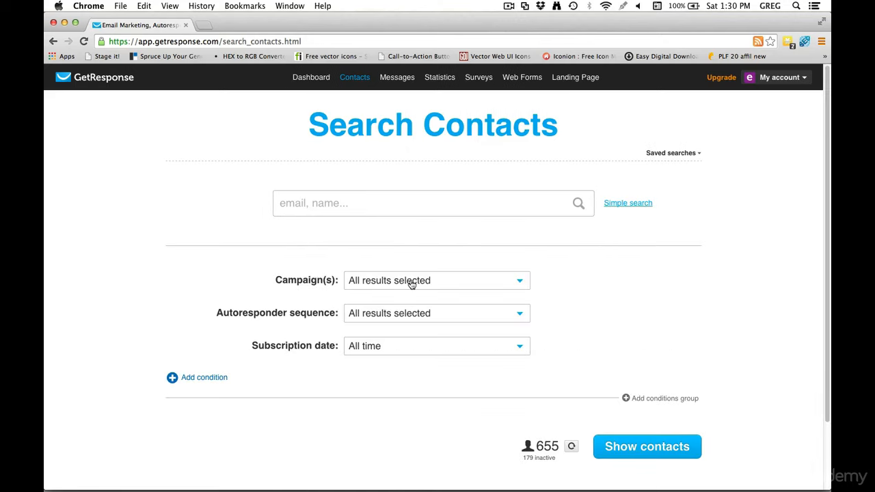
left_click(438, 286)
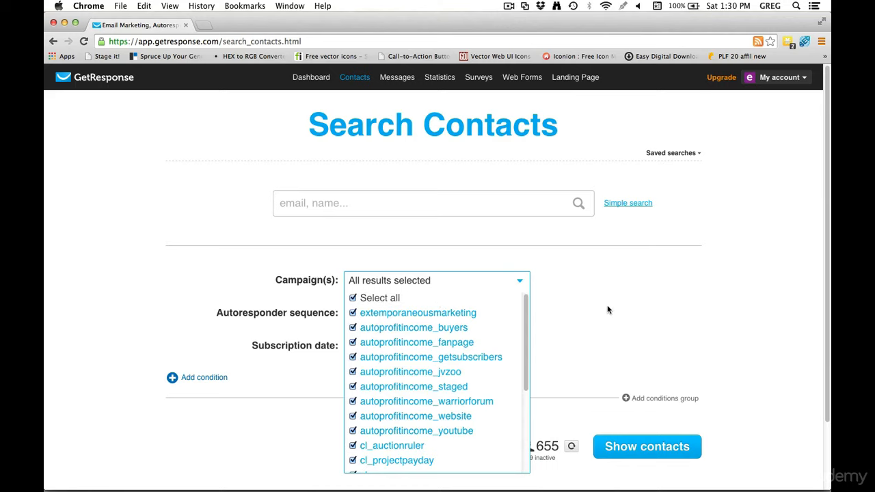
scroll(618, 300, "down", 1)
left_click(709, 372)
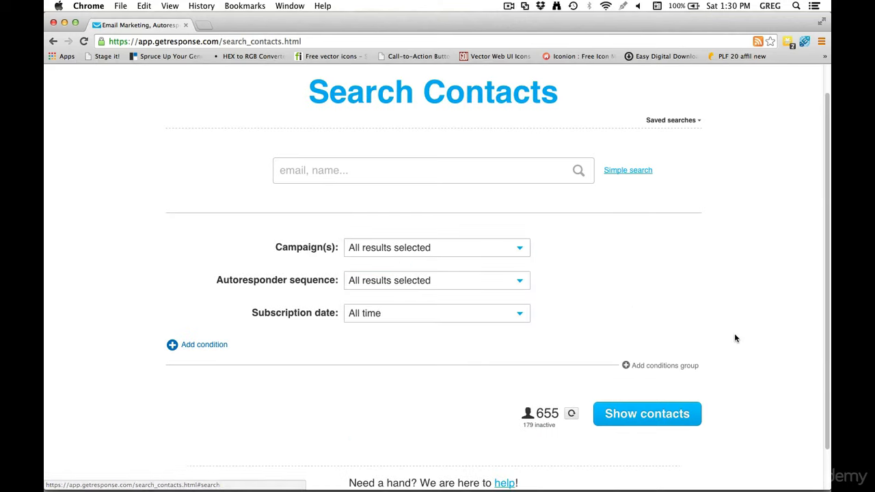
scroll(735, 338, "up", 1)
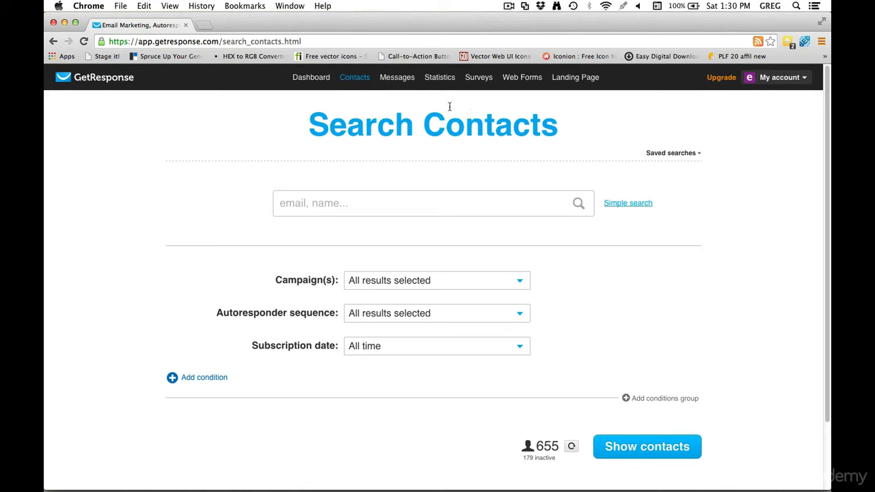
Step: View the newsletter creation options and open the list of existing newsletters
mouse_move(397, 82)
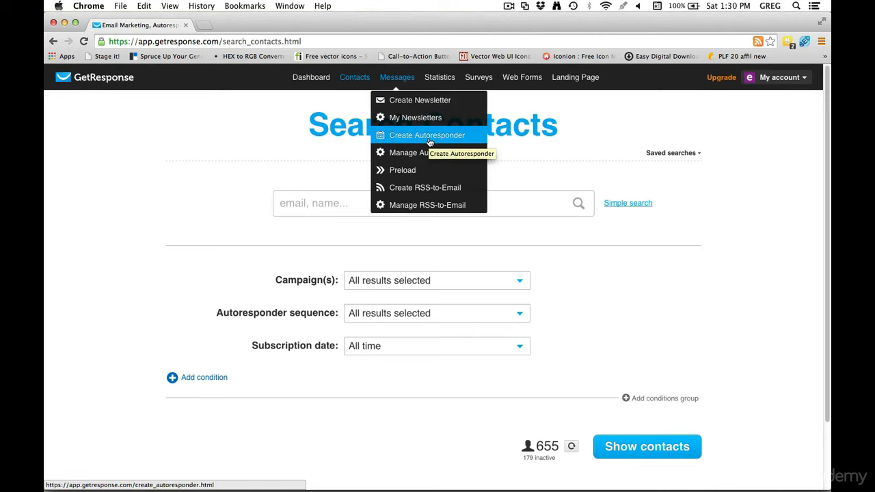
left_click(407, 104)
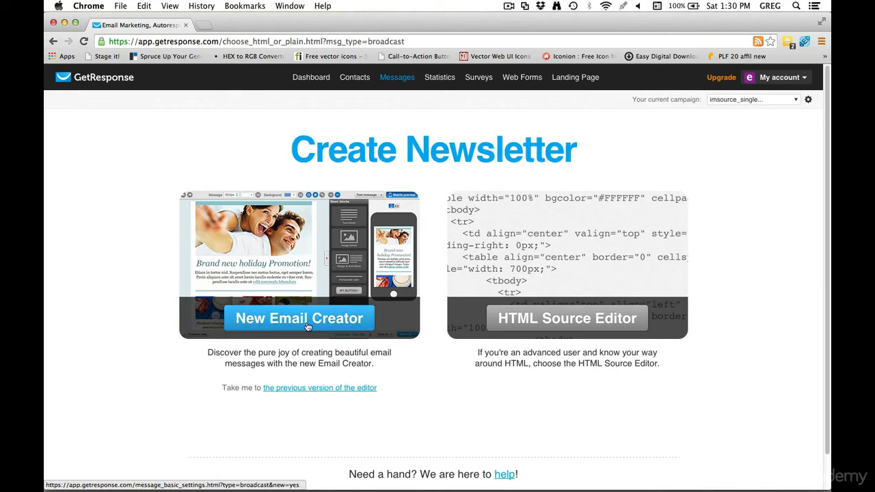
mouse_move(397, 78)
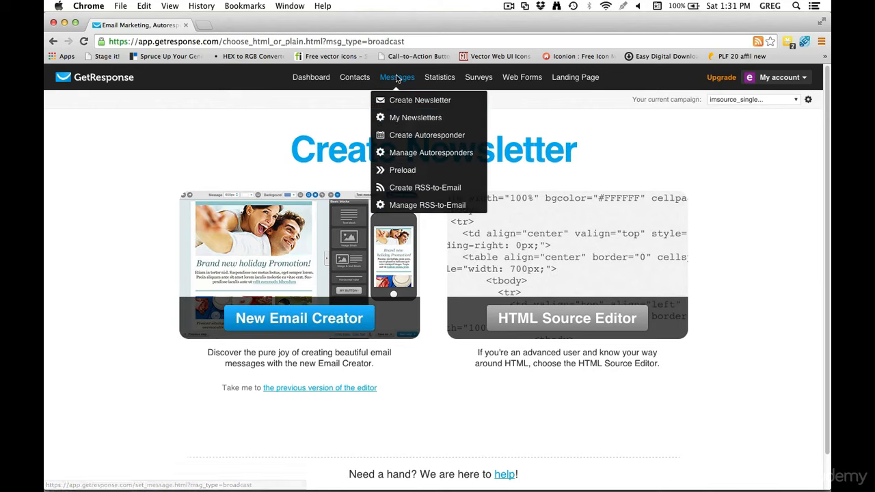
left_click(401, 117)
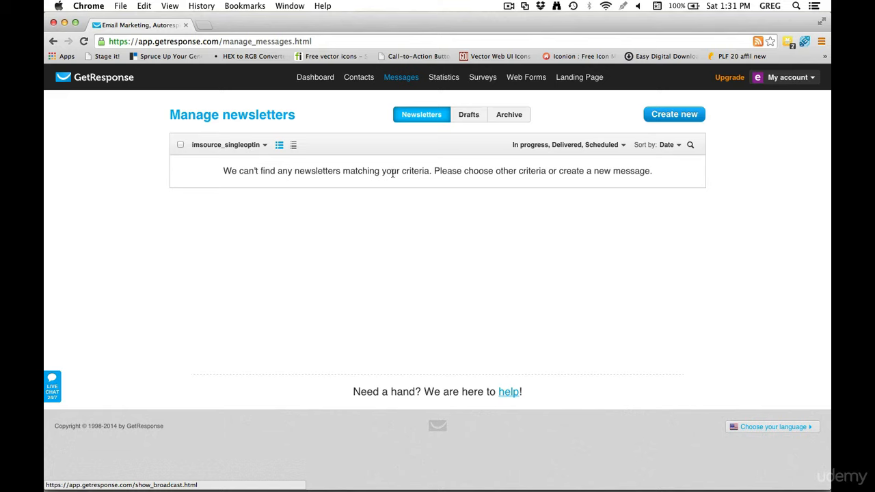
Step: View the autoresponder creation page and the campaign filter of the time-based autoresponder calendar, discarding the unsaved autoresponder
mouse_move(402, 78)
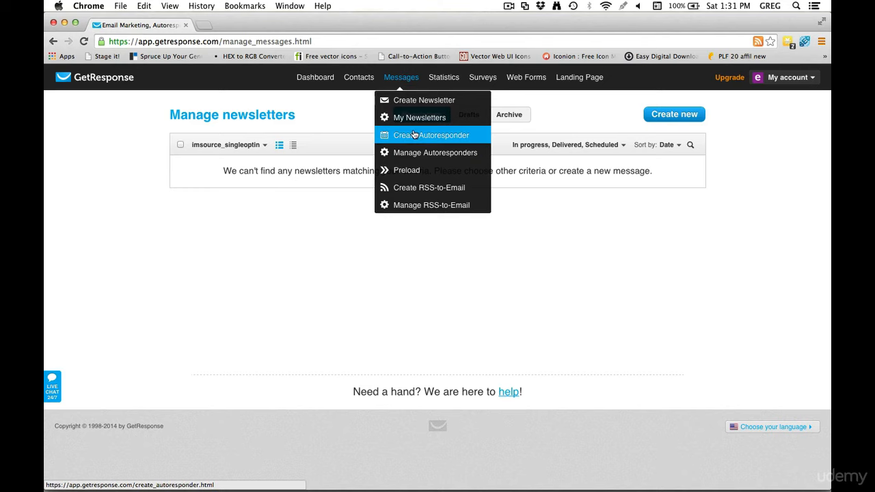
left_click(429, 135)
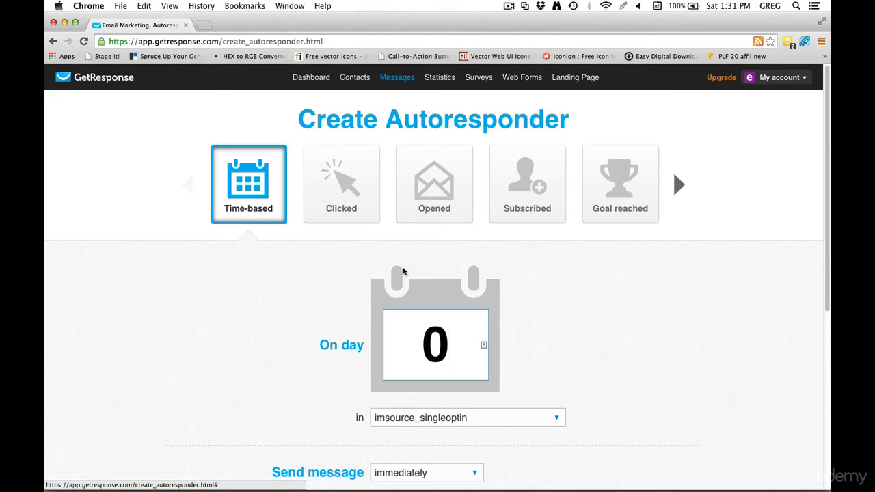
mouse_move(406, 79)
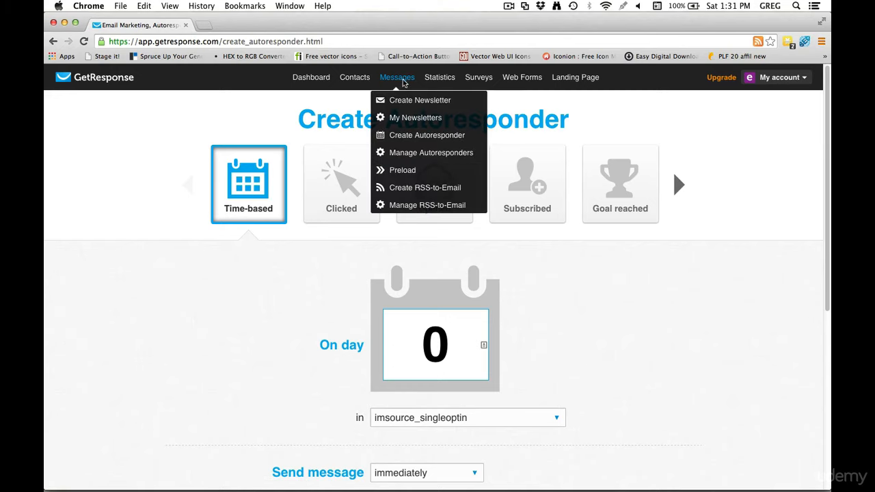
left_click(411, 153)
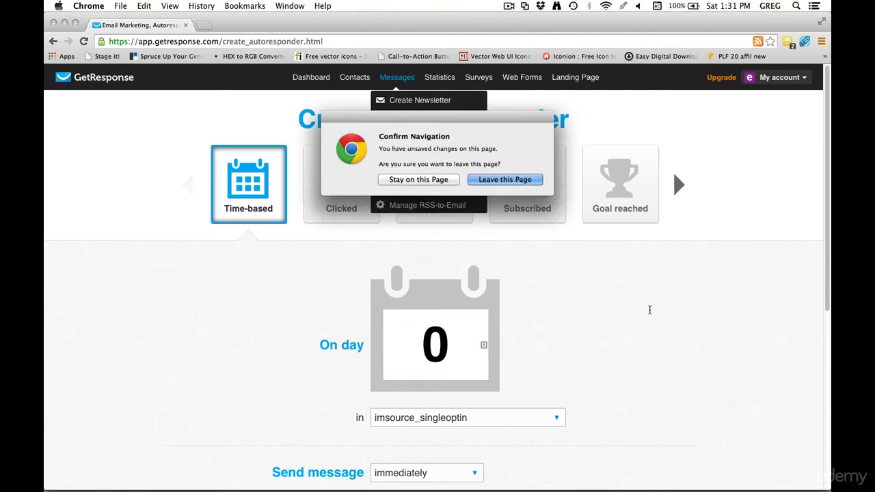
left_click(512, 180)
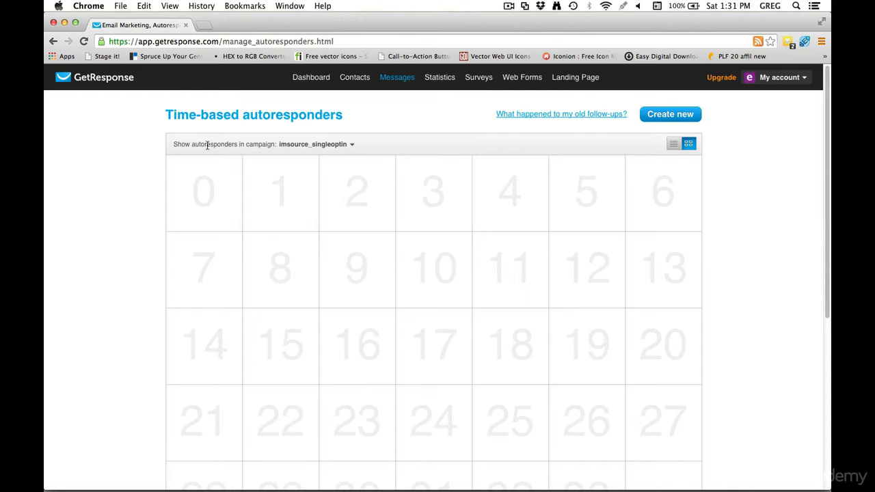
left_click(342, 144)
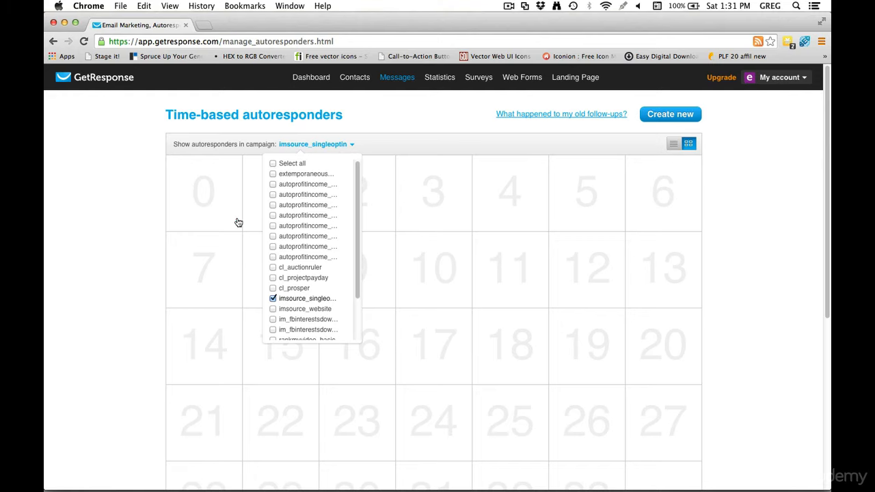
left_click(132, 207)
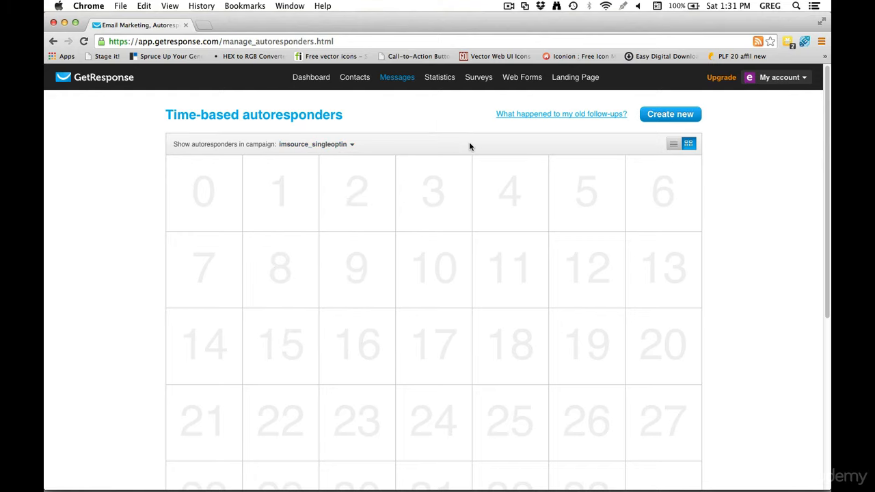
Step: Start a day 0 autoresponder for imsource_singleoptin from the calendar and view its message sending time options
left_click(217, 199)
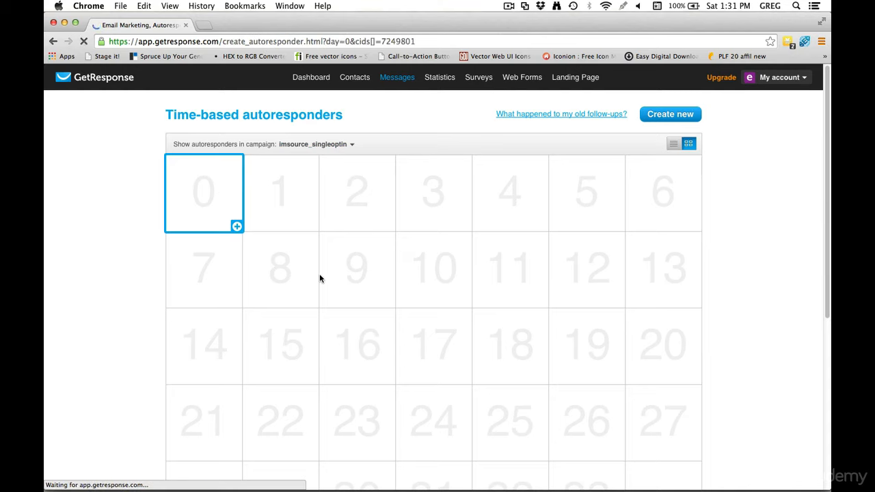
scroll(314, 313, "down", 3)
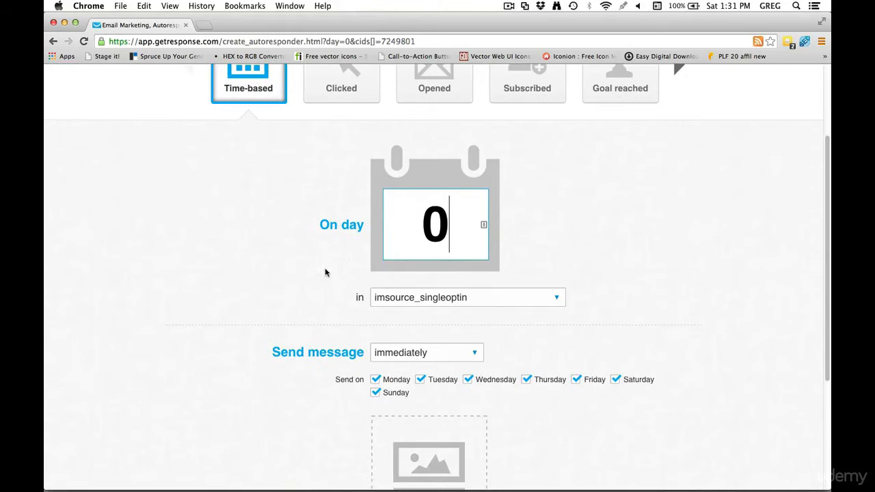
scroll(335, 268, "down", 3)
scroll(298, 256, "down", 2)
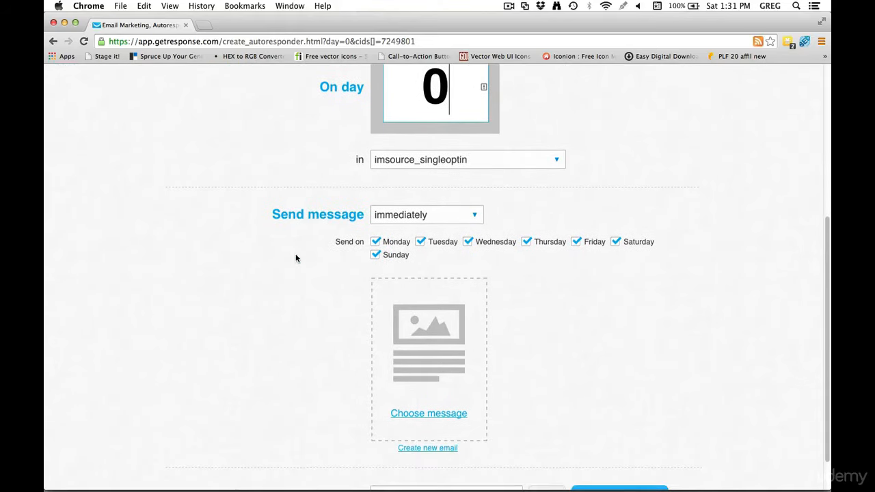
left_click(427, 218)
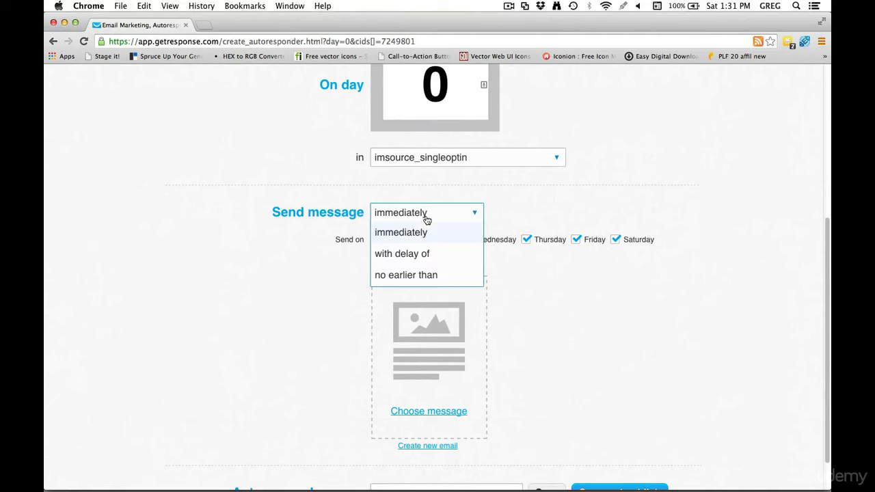
left_click(313, 197)
scroll(294, 316, "down", 1)
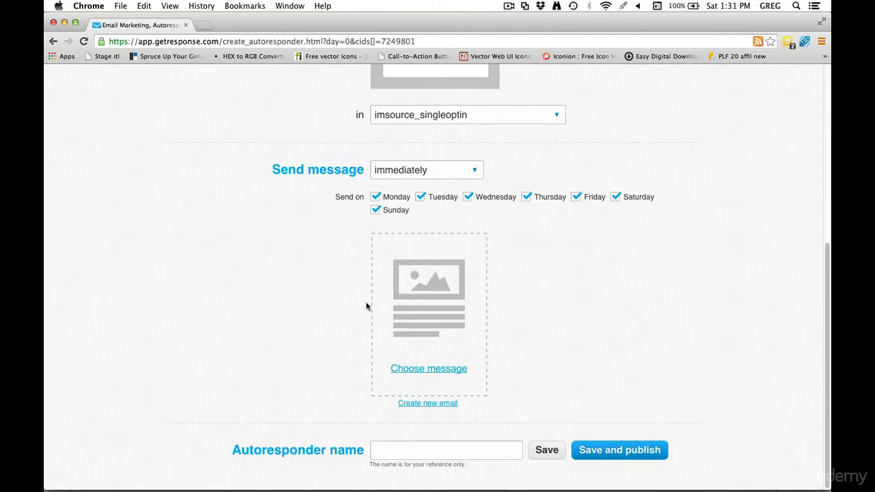
Step: View the existing newsletters available as the autoresponder's message and close the message chooser without picking one
left_click(445, 361)
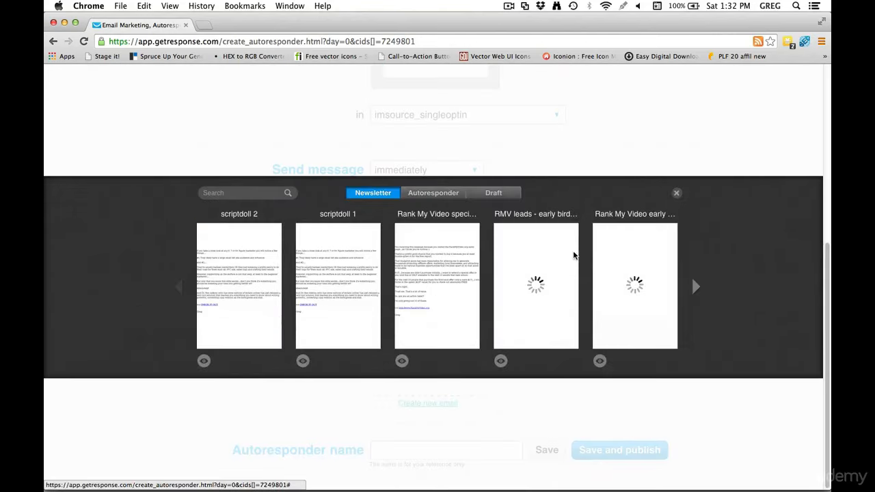
left_click(676, 194)
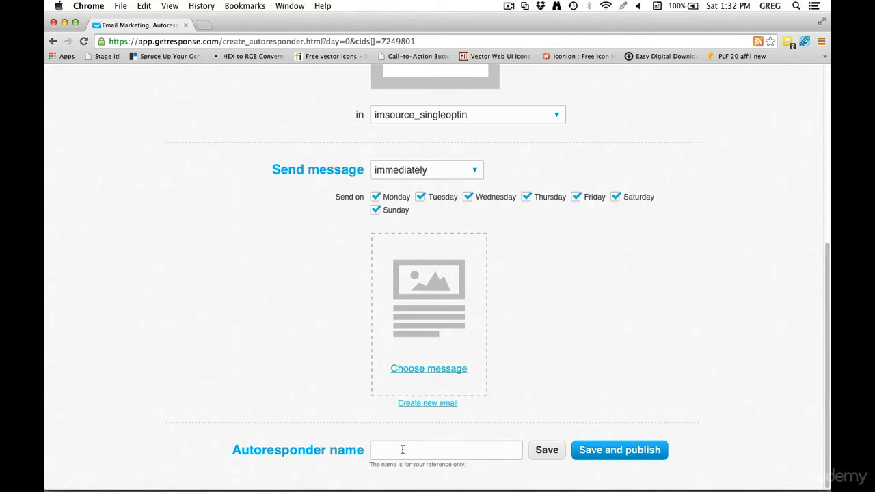
scroll(411, 446, "up", 10)
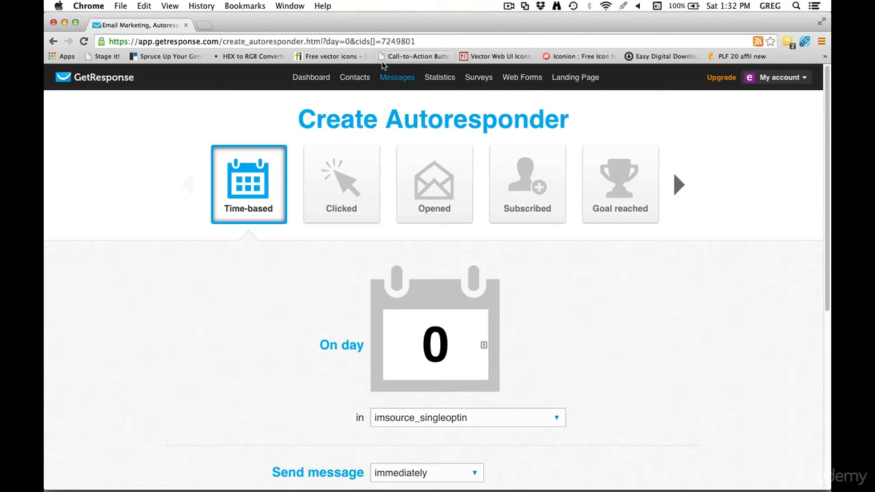
Step: Discard the unsaved day 0 autoresponder and look through the days of the time-based autoresponder calendar
mouse_move(397, 77)
left_click(424, 152)
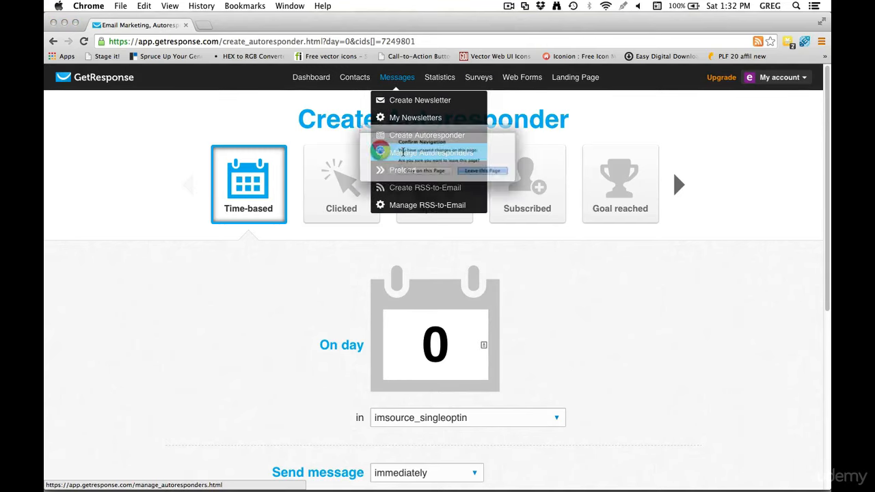
left_click(508, 180)
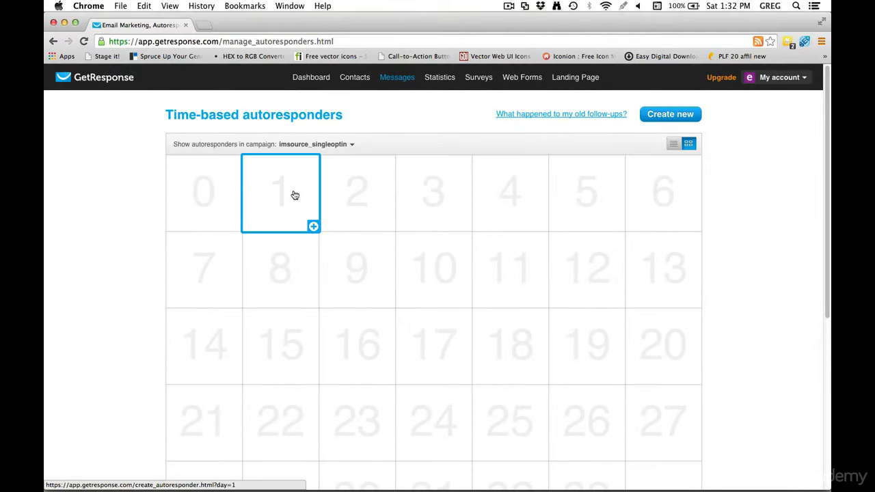
scroll(232, 298, "down", 2)
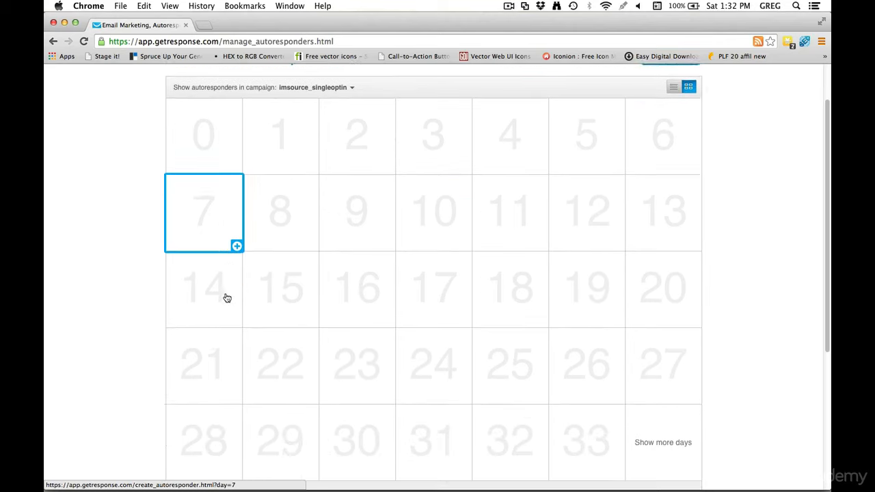
scroll(260, 301, "down", 1)
scroll(303, 269, "up", 3)
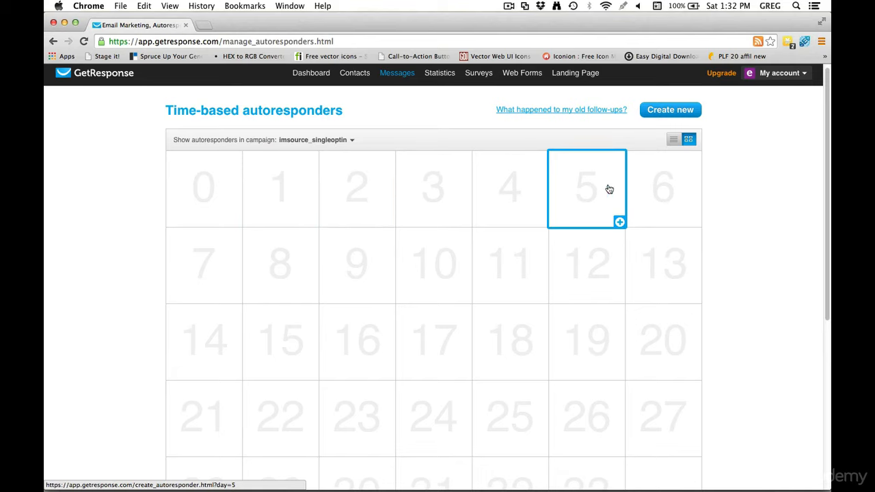
scroll(626, 214, "up", 1)
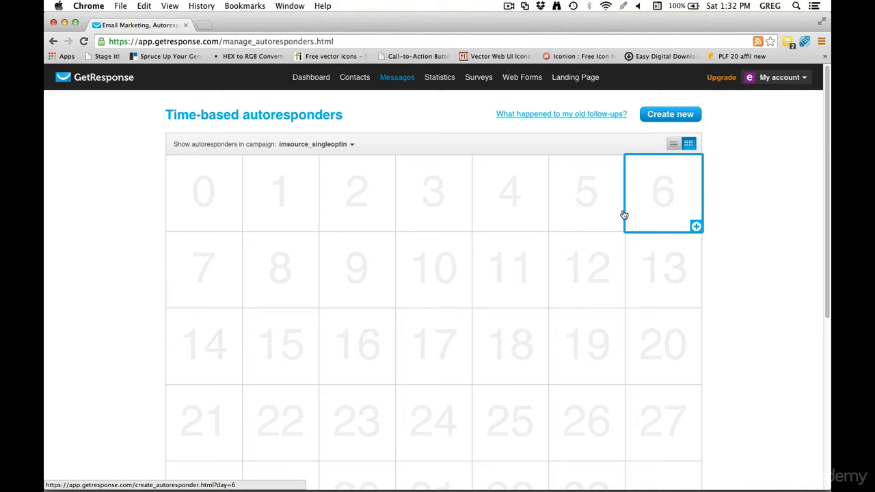
Step: Look over the messages and statistics options and open the web forms list
mouse_move(402, 83)
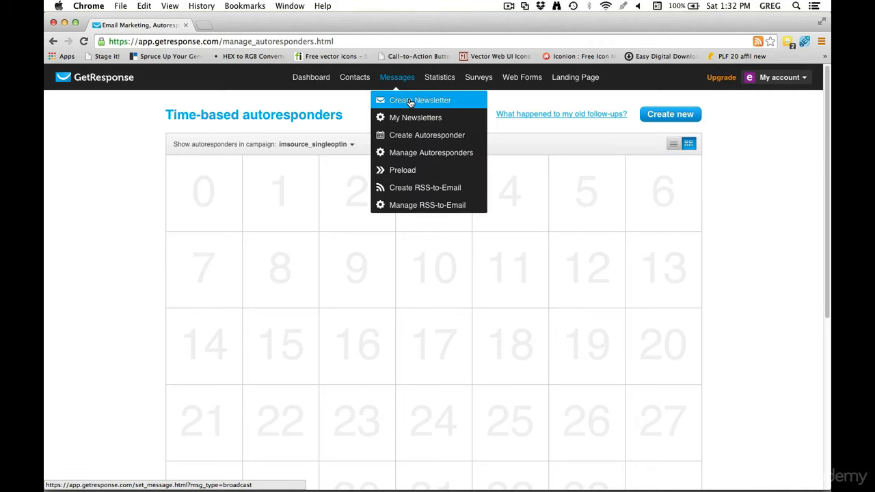
mouse_move(540, 91)
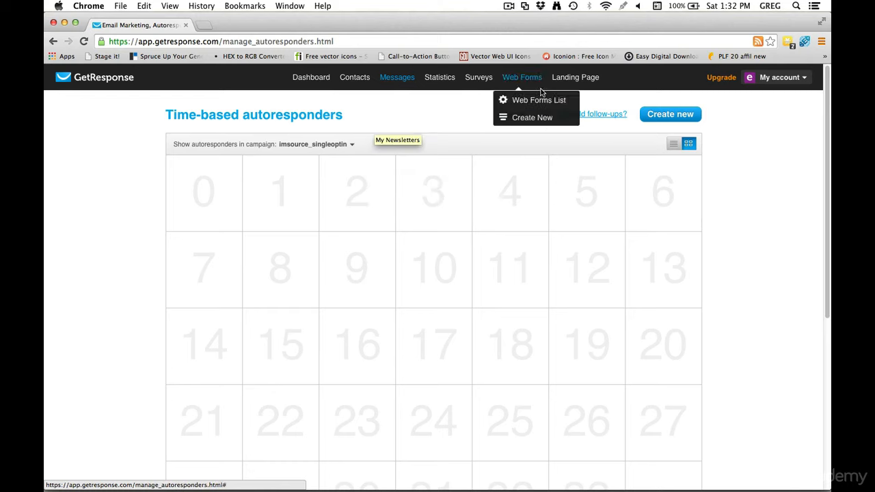
mouse_move(442, 80)
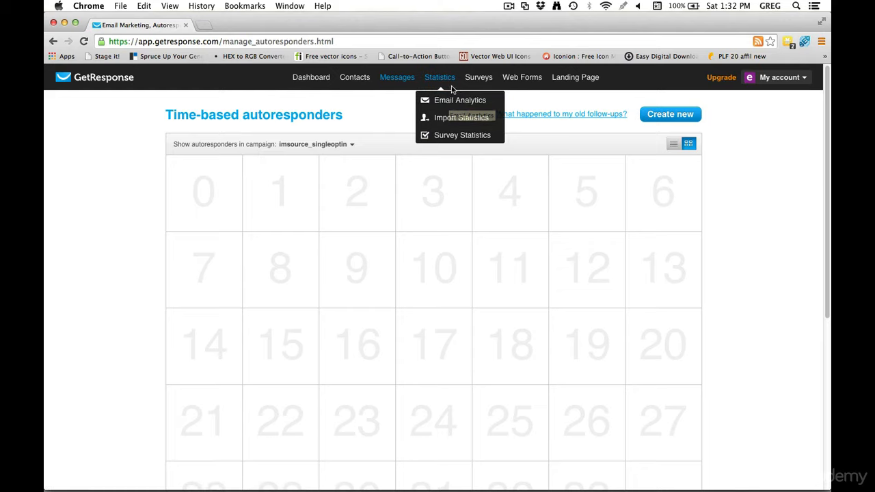
mouse_move(521, 81)
left_click(520, 101)
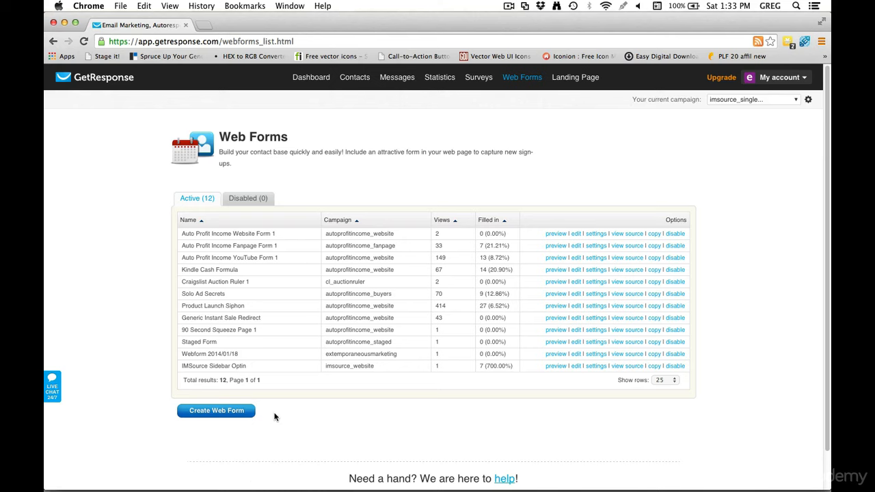
Step: Start a new web form and look over its templates, fields and design area
left_click(239, 414)
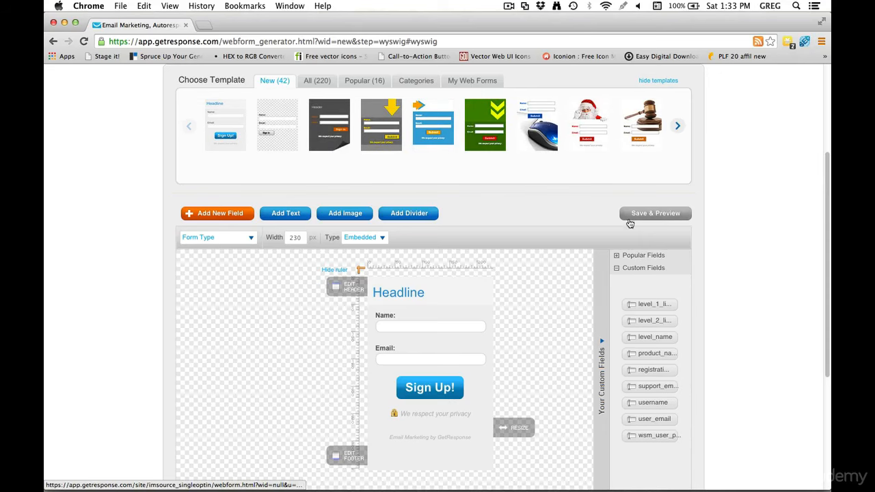
scroll(585, 289, "down", 1)
scroll(584, 288, "up", 3)
scroll(583, 288, "down", 9)
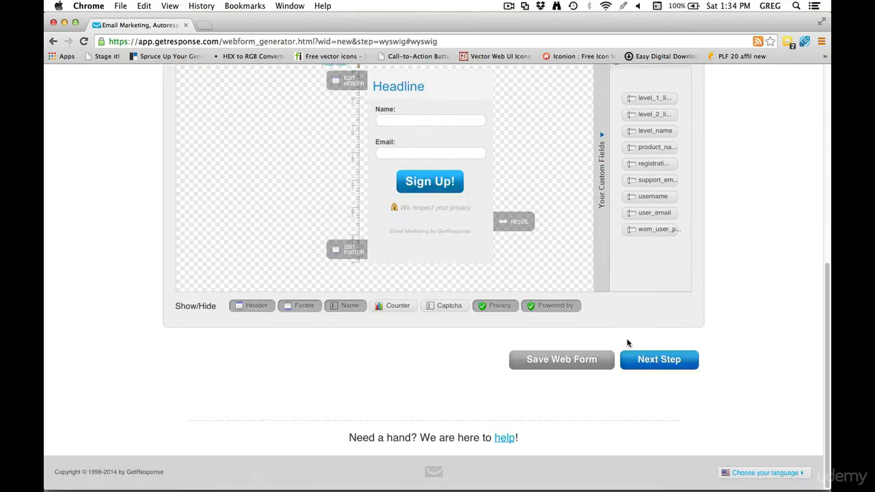
Step: Accept the default web form design, review the opt-in and thank-you page settings, and proceed to publishing
left_click(658, 359)
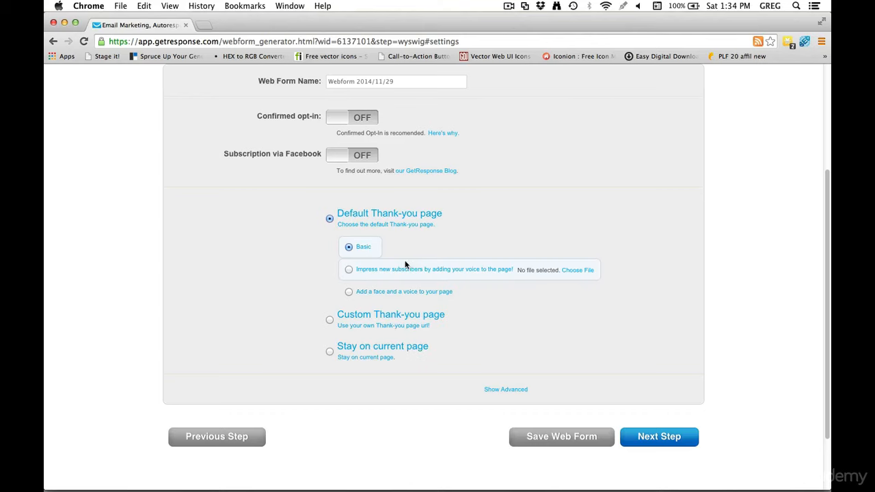
scroll(446, 273, "down", 1)
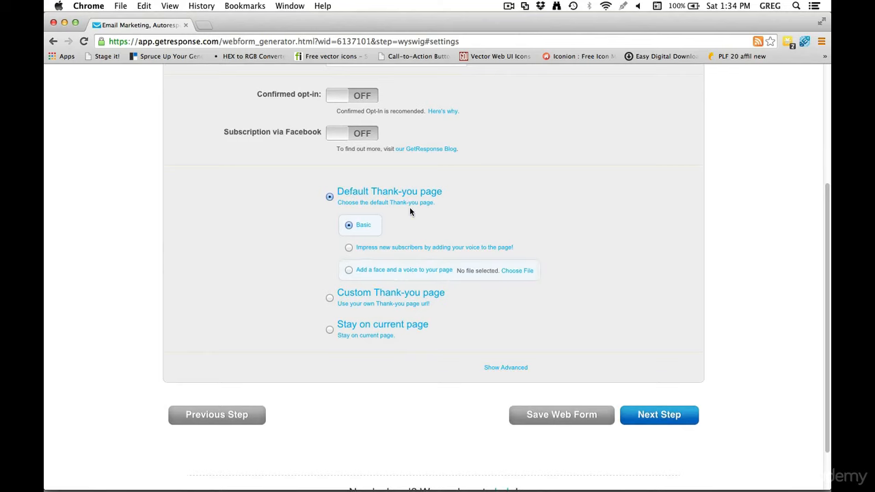
left_click(686, 420)
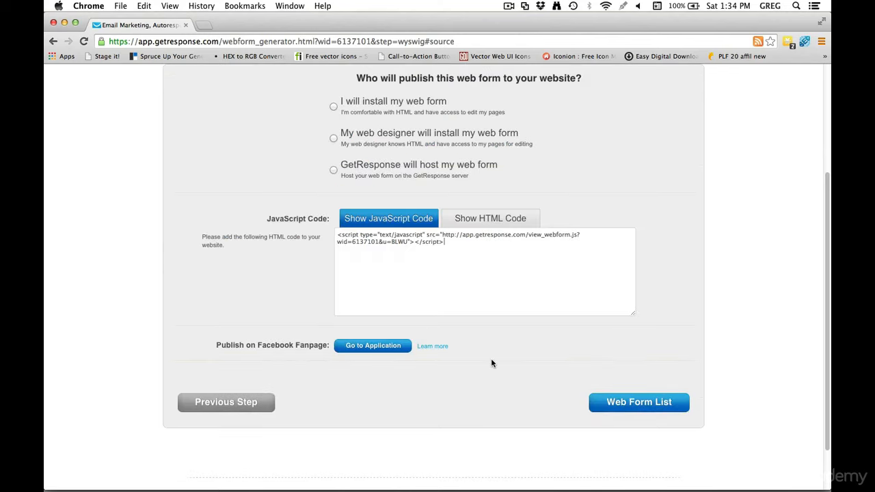
Step: Show the web form's HTML code instead of its JavaScript code and select all of the HTML
scroll(491, 358, "up", 1)
left_click(483, 337)
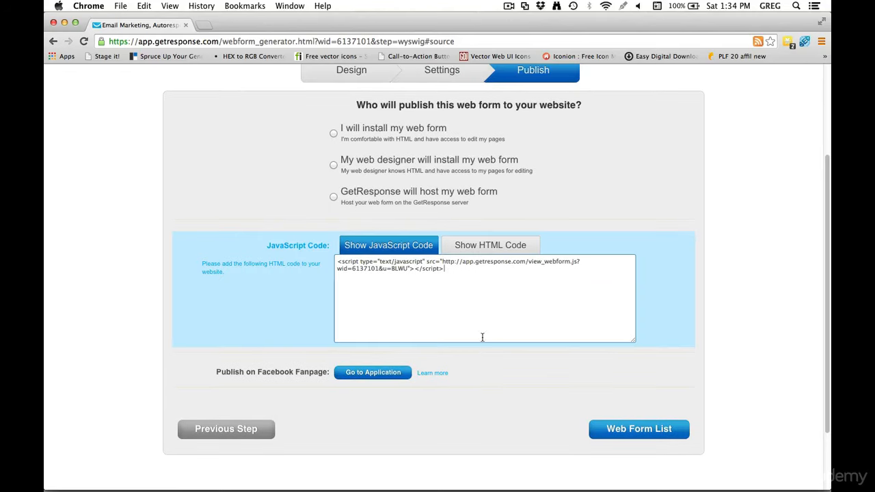
left_click(471, 248)
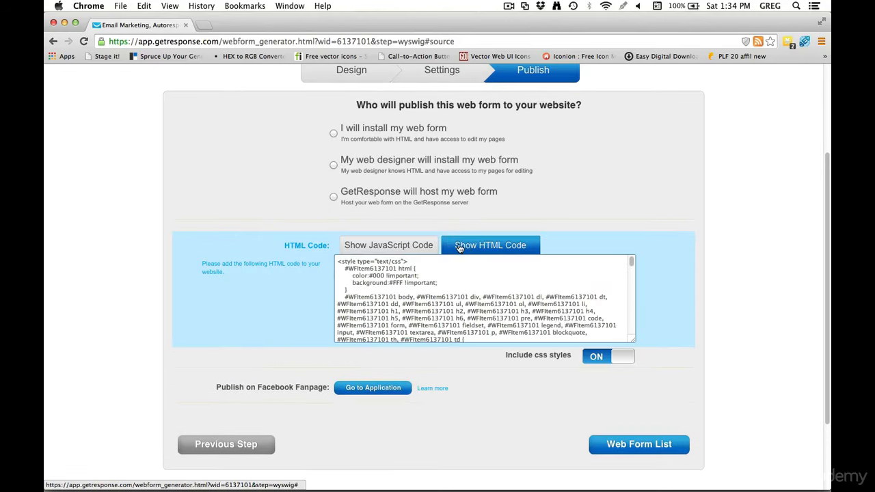
left_click(374, 272)
scroll(479, 294, "down", 5)
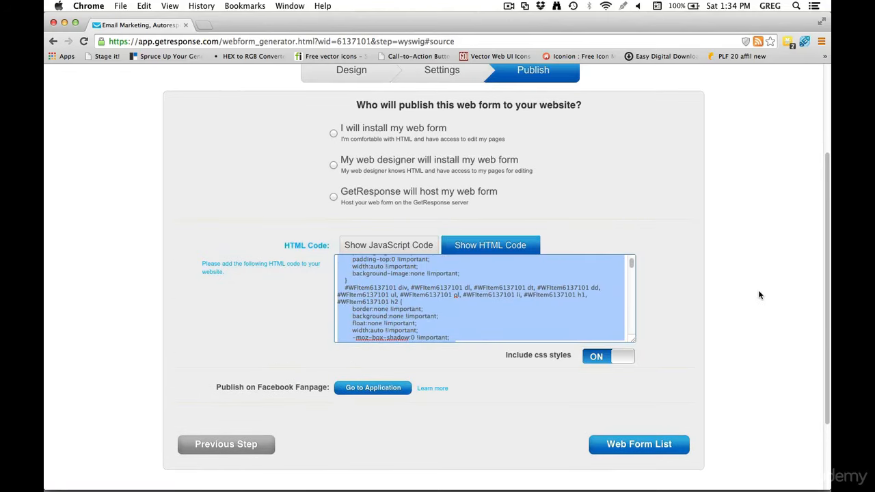
scroll(758, 295, "up", 3)
scroll(759, 295, "up", 1)
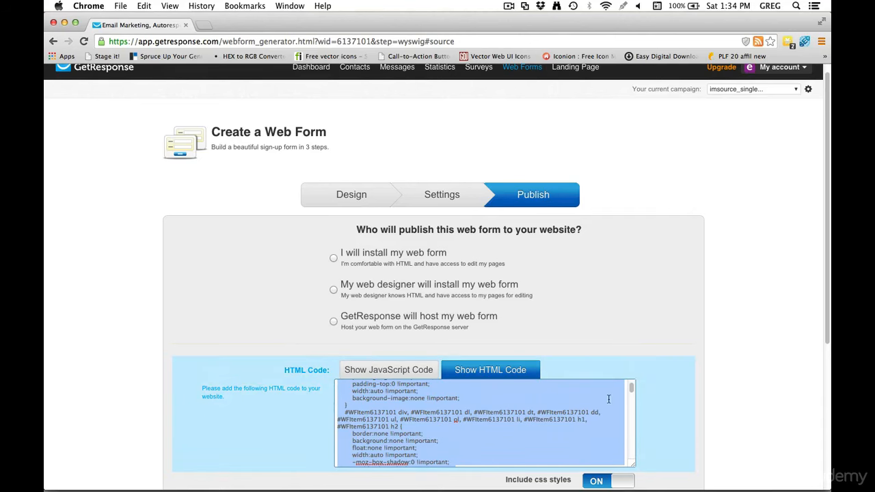
scroll(773, 343, "down", 3)
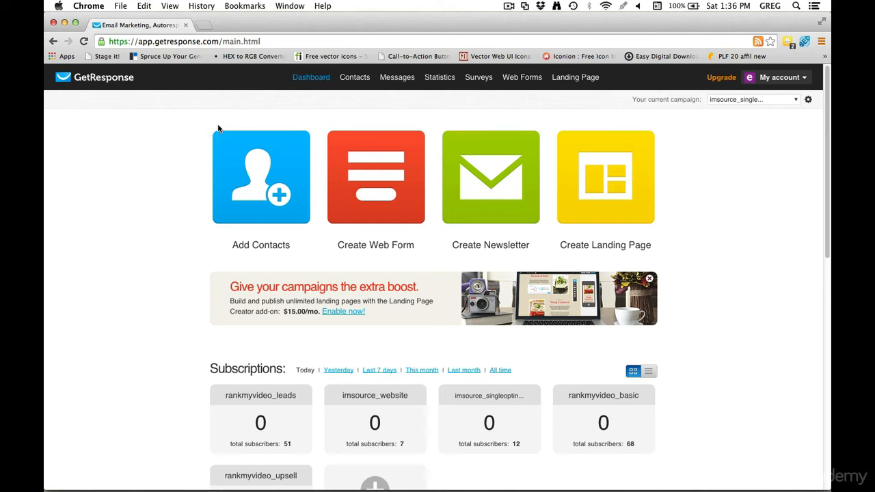
mouse_move(364, 85)
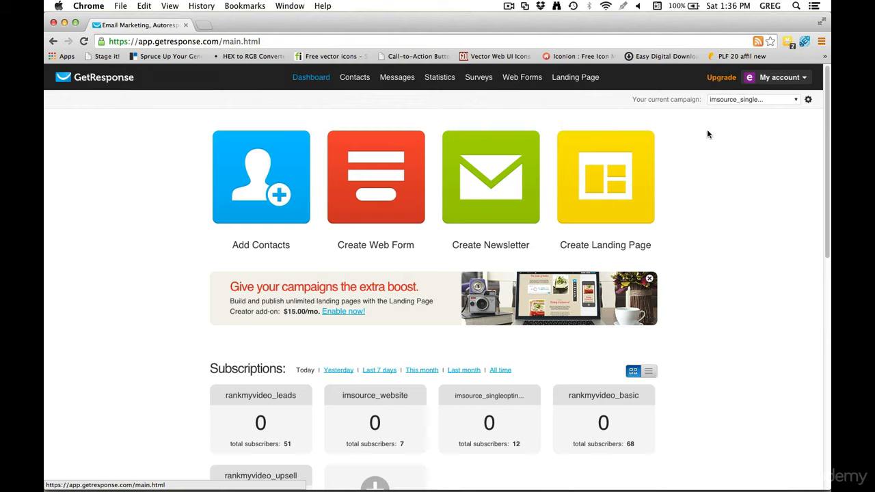
mouse_move(403, 83)
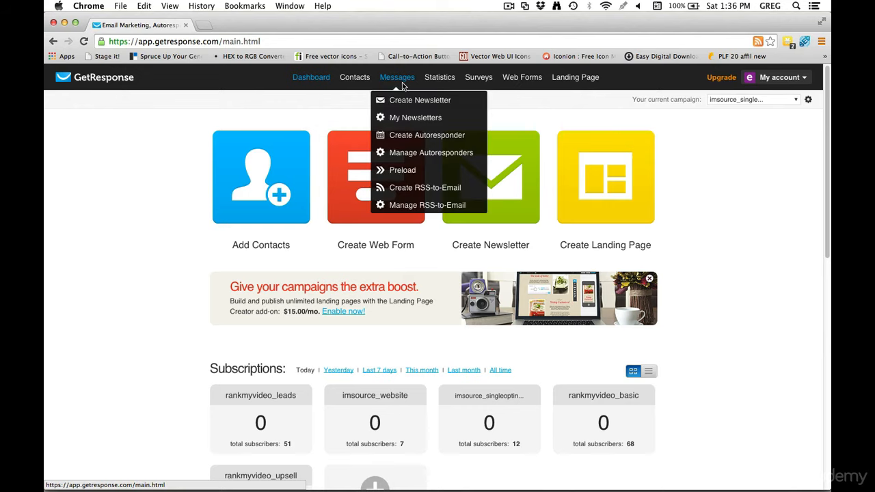